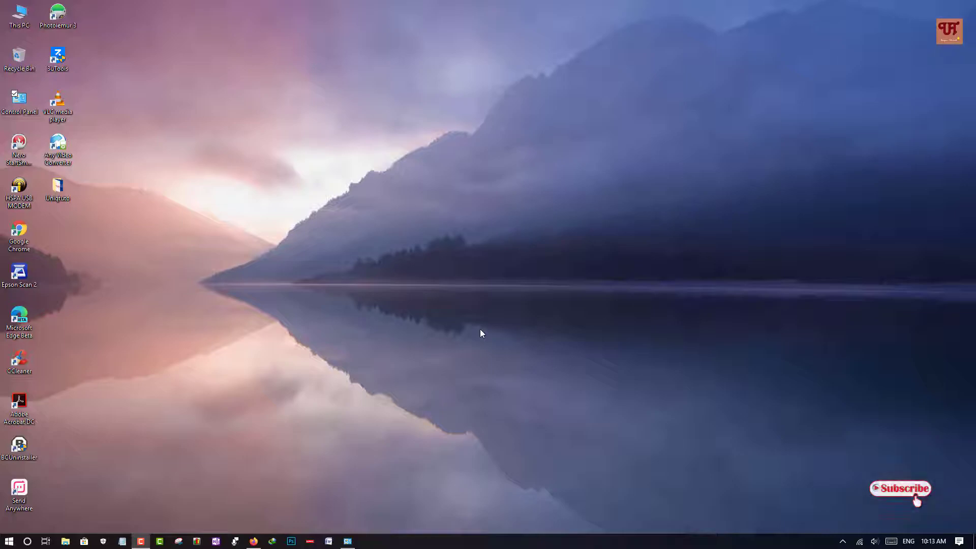
- Restore Programs and Features, select Adobe Acrobat DC (2015), then minimize the window
left_click(347, 541)
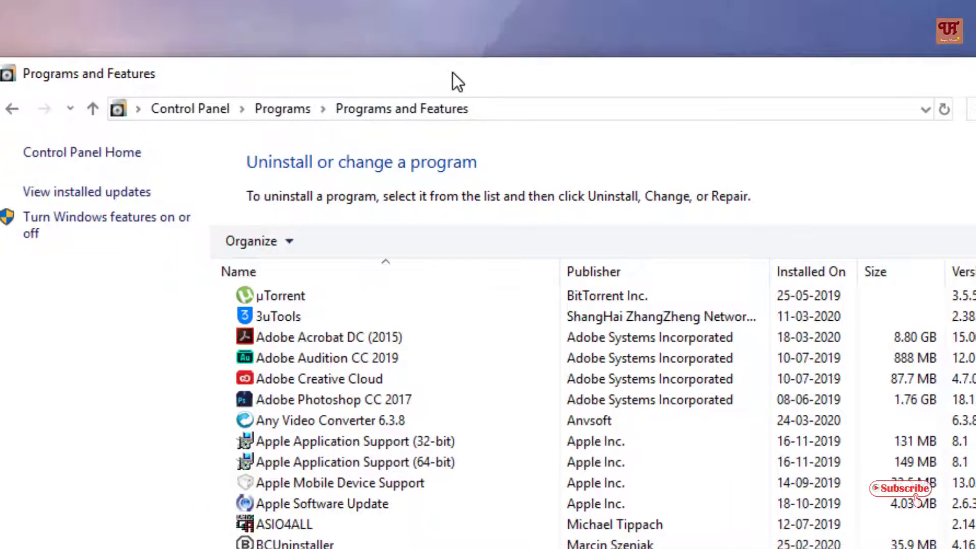
left_click(321, 344)
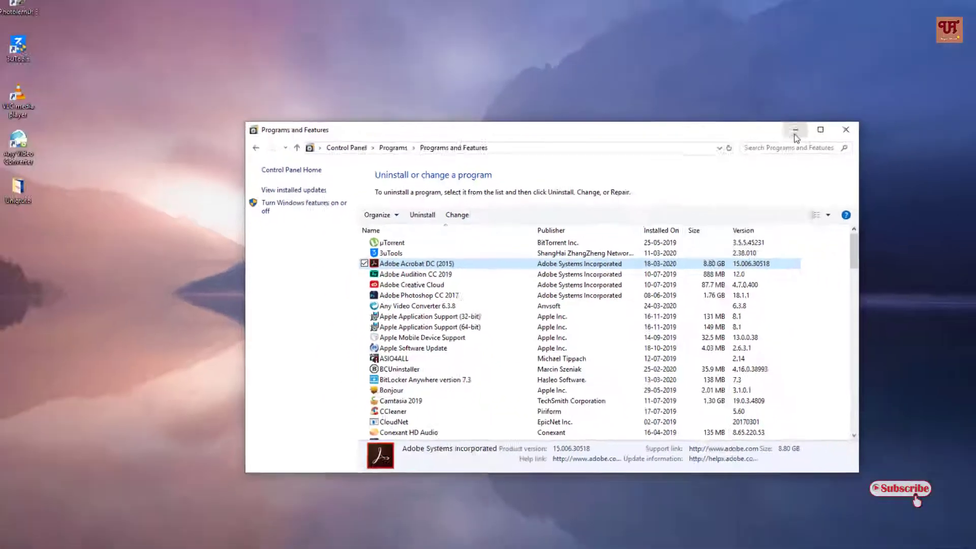
left_click(975, 85)
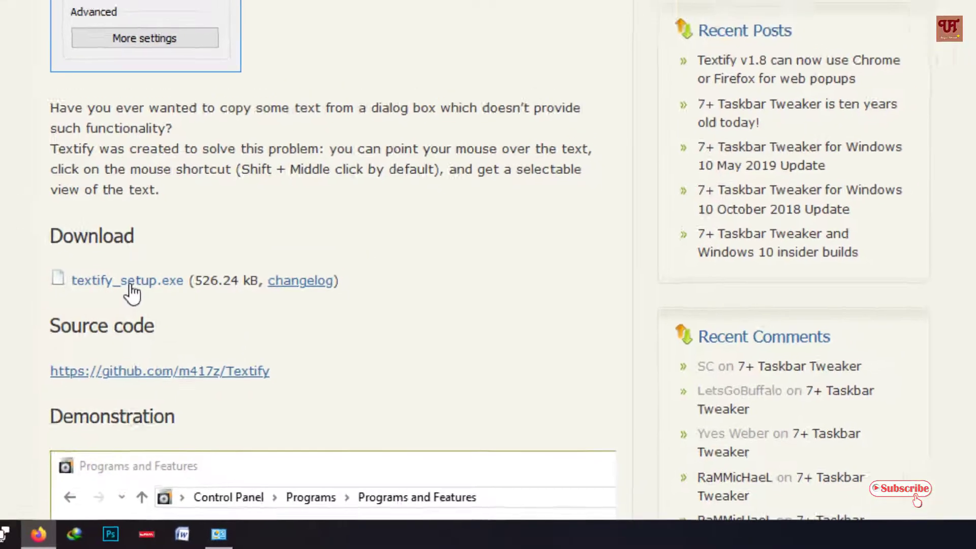
- Save the textify_setup.exe installer from the Textify page and show it in Firefox's downloads list
left_click(132, 294)
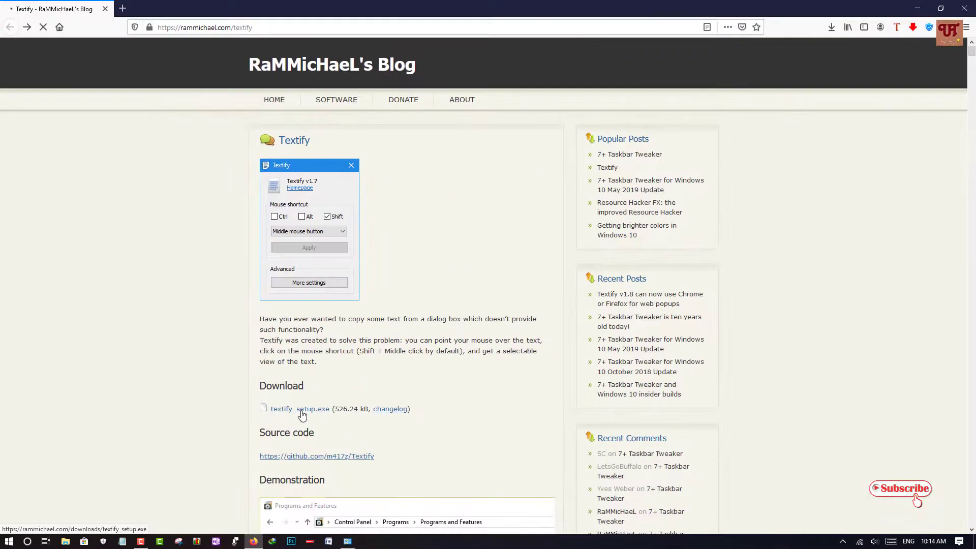
mouse_move(303, 414)
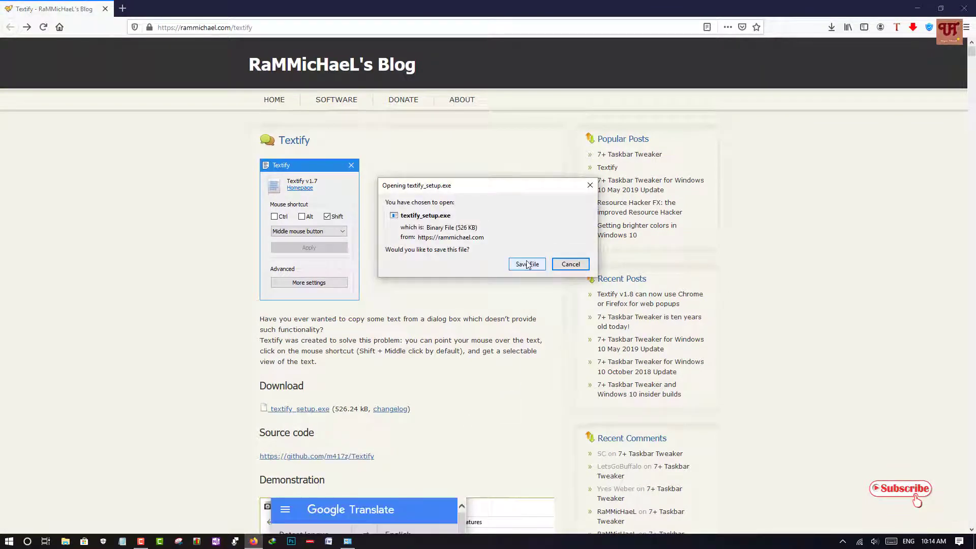
left_click(527, 265)
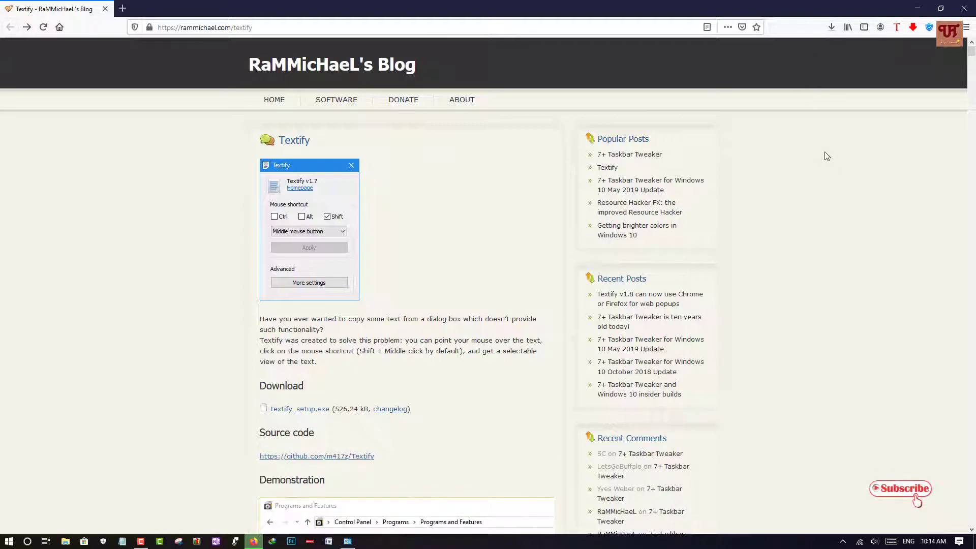
left_click(831, 27)
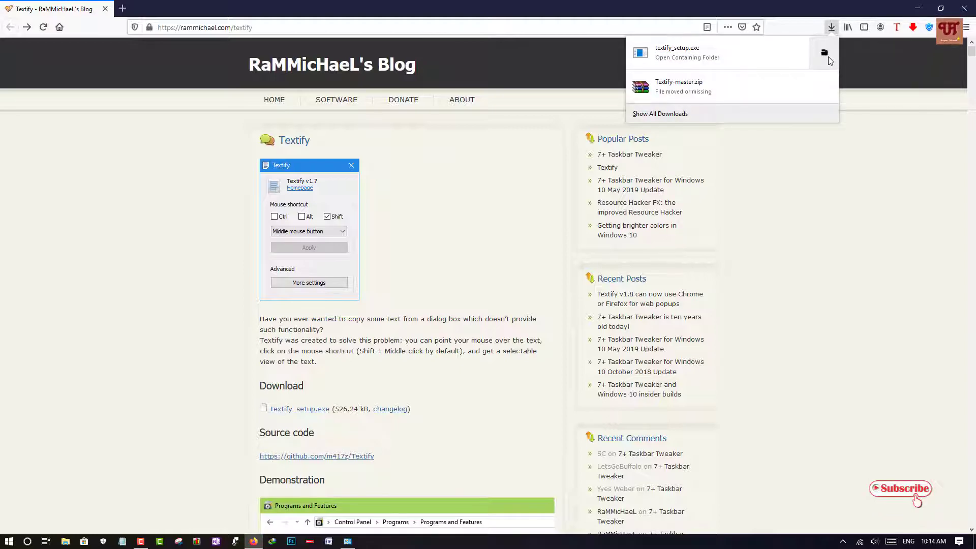
- Open the Downloads folder containing textify_setup.exe and launch the installer
left_click(826, 54)
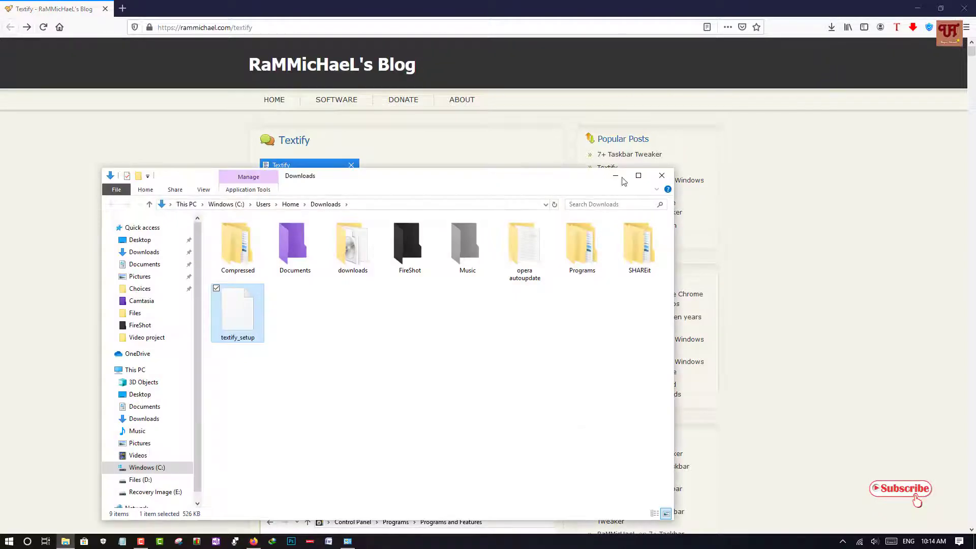
left_click_drag(449, 177, 463, 161)
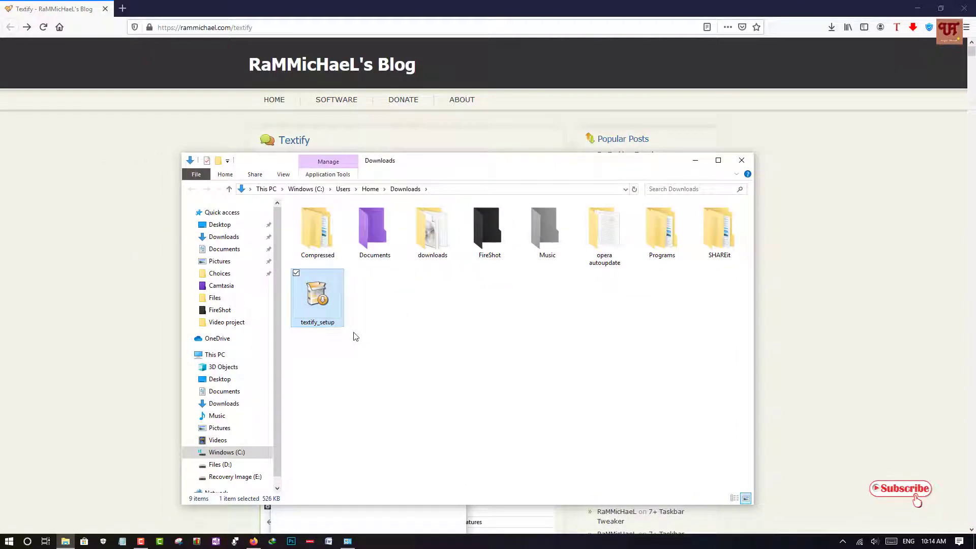
double_click(324, 313)
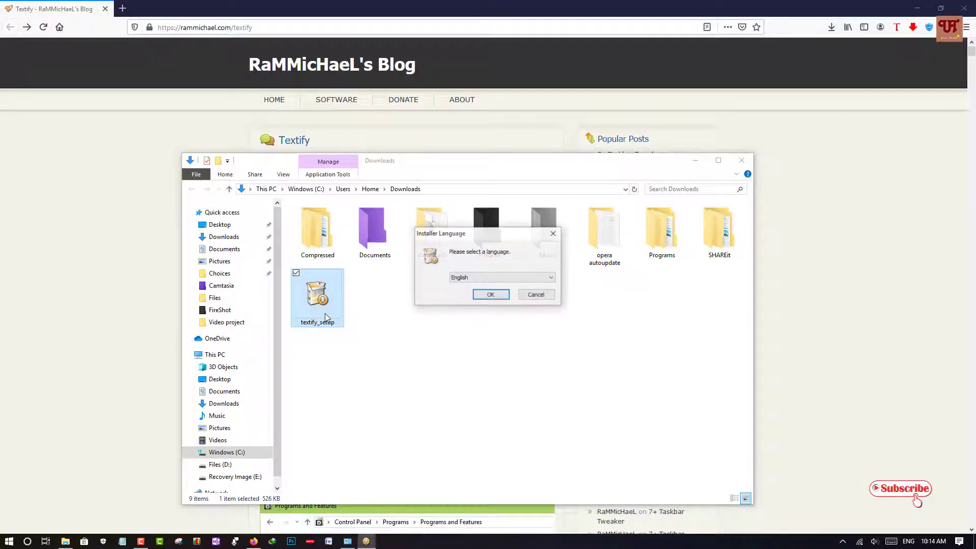
- Install Textify in English to the default folder, with run-at-startup unchecked, and finish setup
left_click(491, 294)
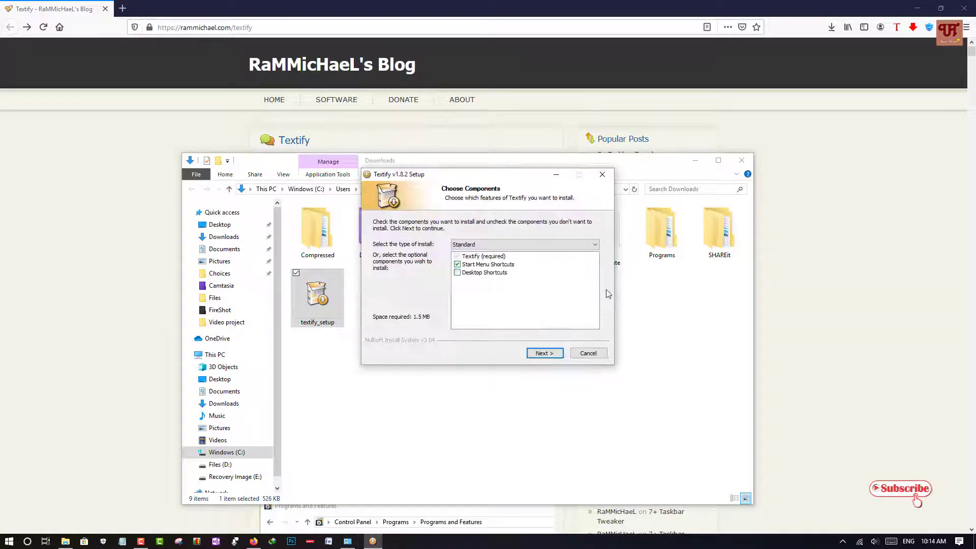
left_click(556, 355)
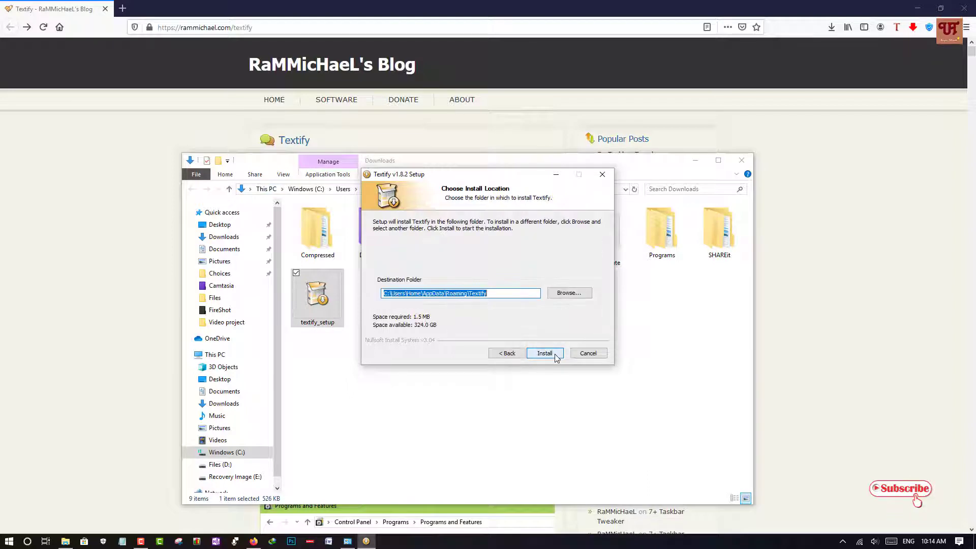
left_click(556, 356)
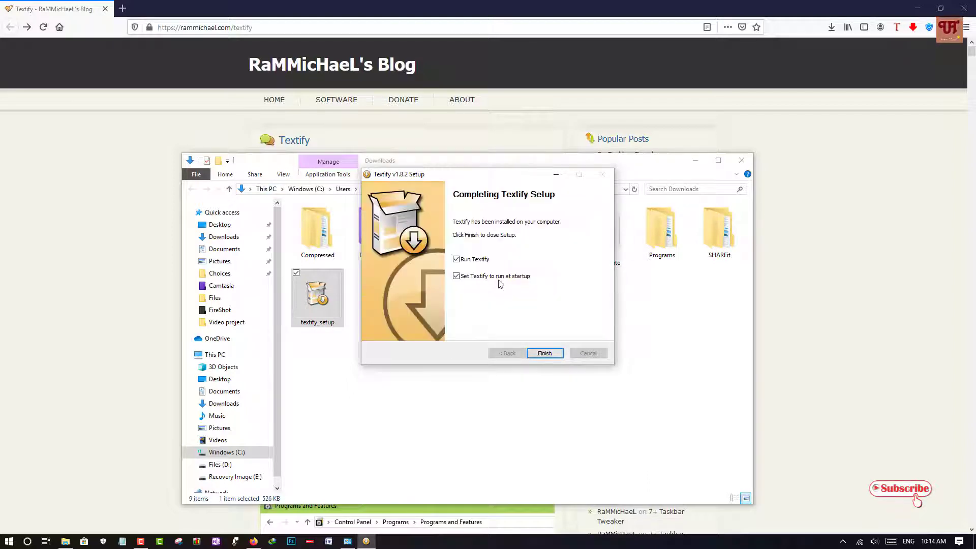
left_click(500, 279)
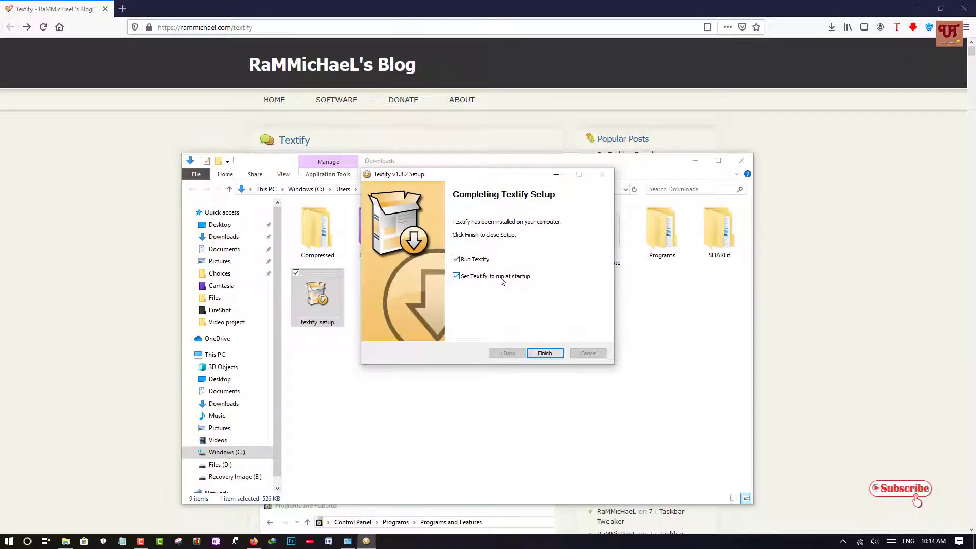
left_click(544, 354)
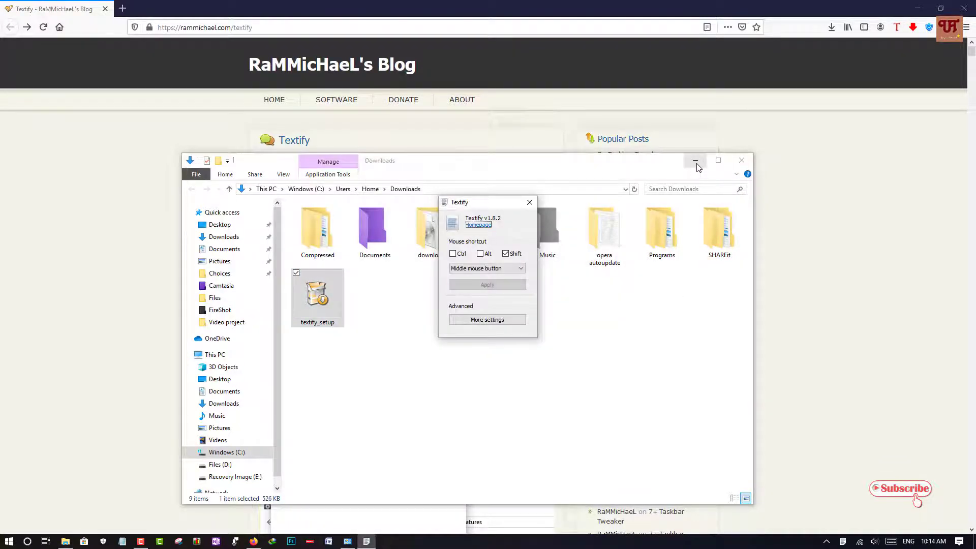
- Close the Downloads folder and Firefox, then keep Shift plus middle mouse button as Textify's capture shortcut
left_click(741, 160)
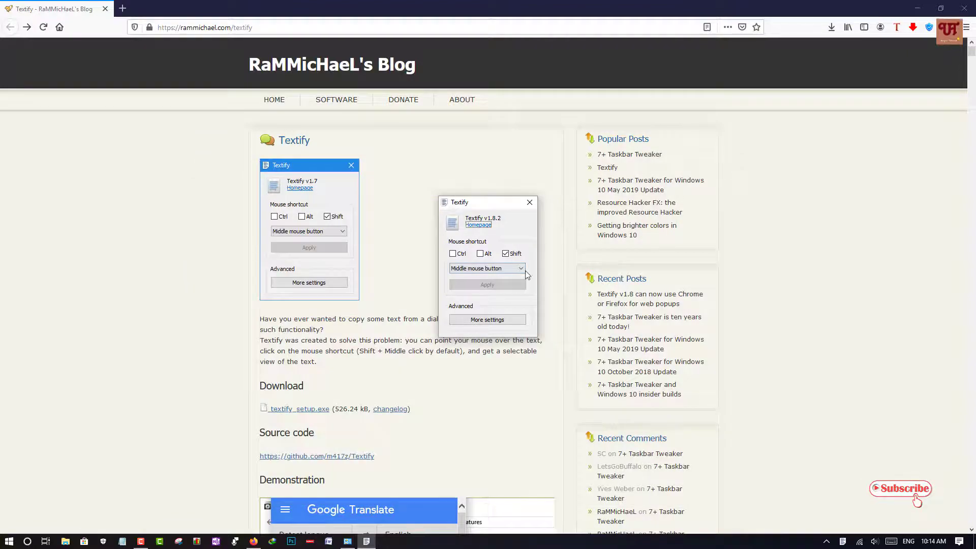
left_click(916, 11)
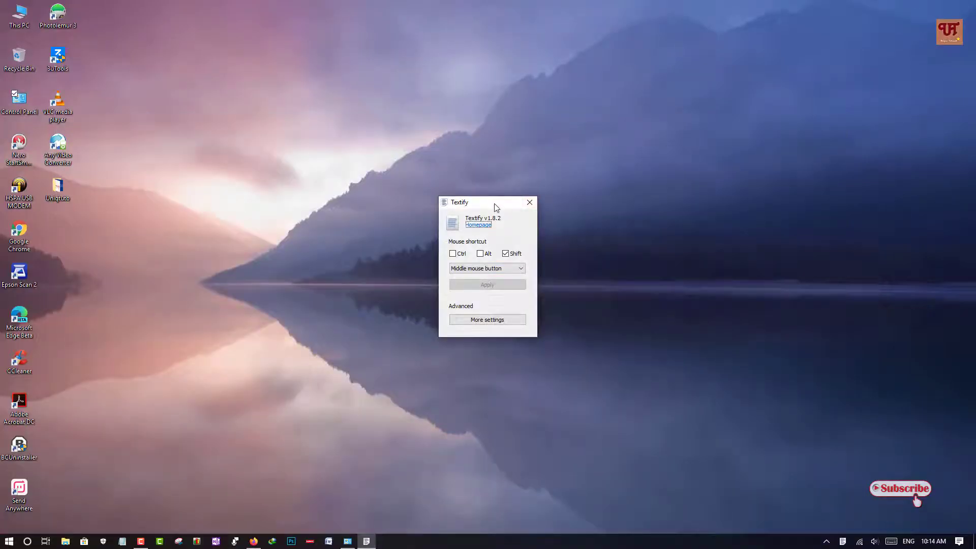
left_click_drag(496, 206, 543, 198)
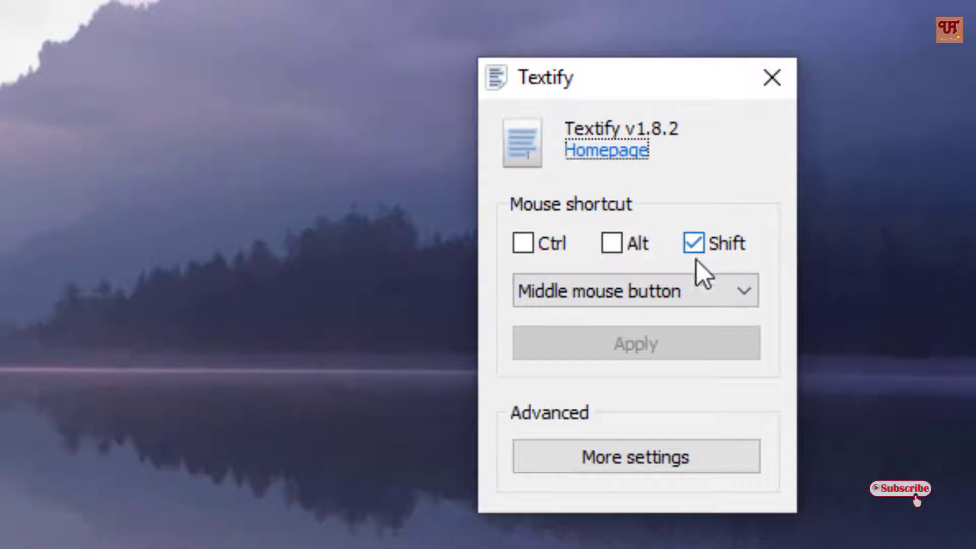
left_click(658, 294)
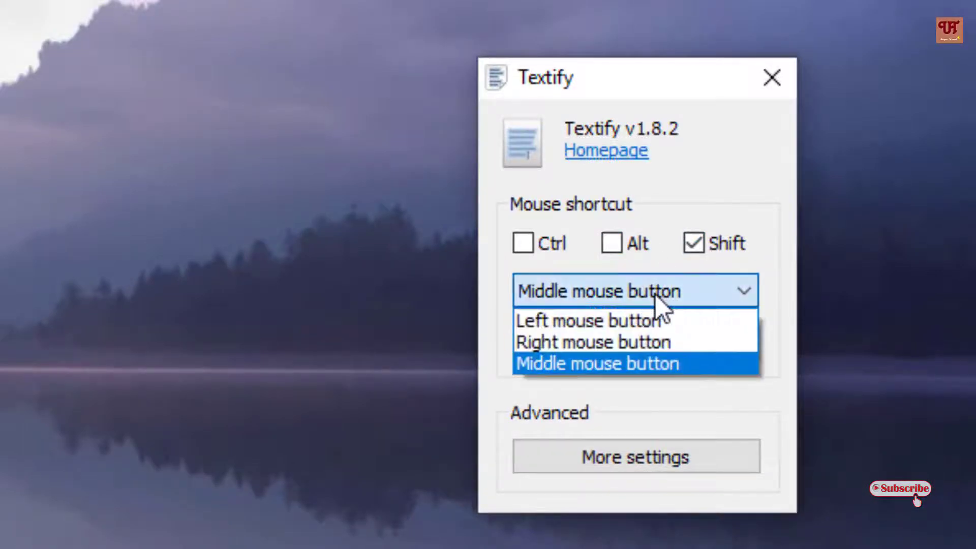
left_click(705, 170)
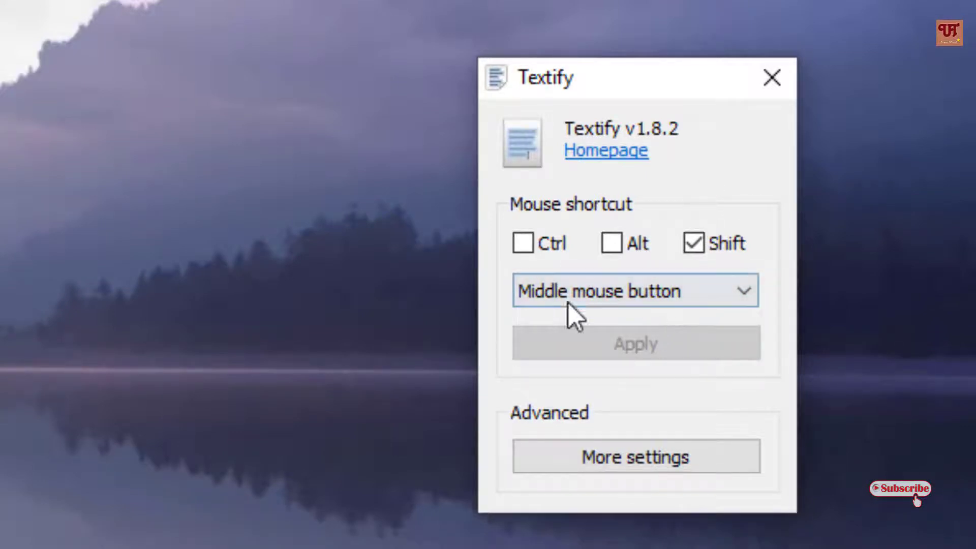
left_click_drag(664, 93, 757, 105)
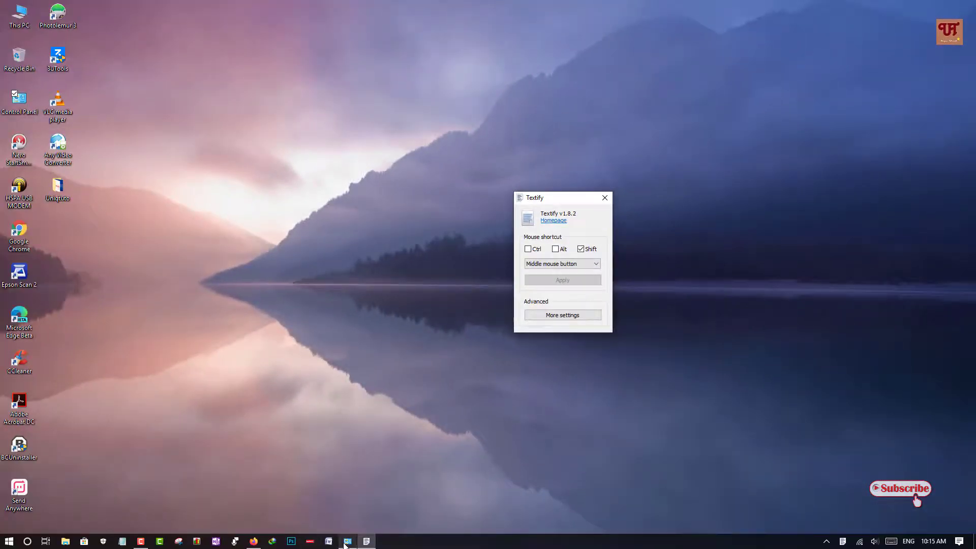
- Restore Programs and Features at the left with the Textify window beside it at the top right
left_click(346, 542)
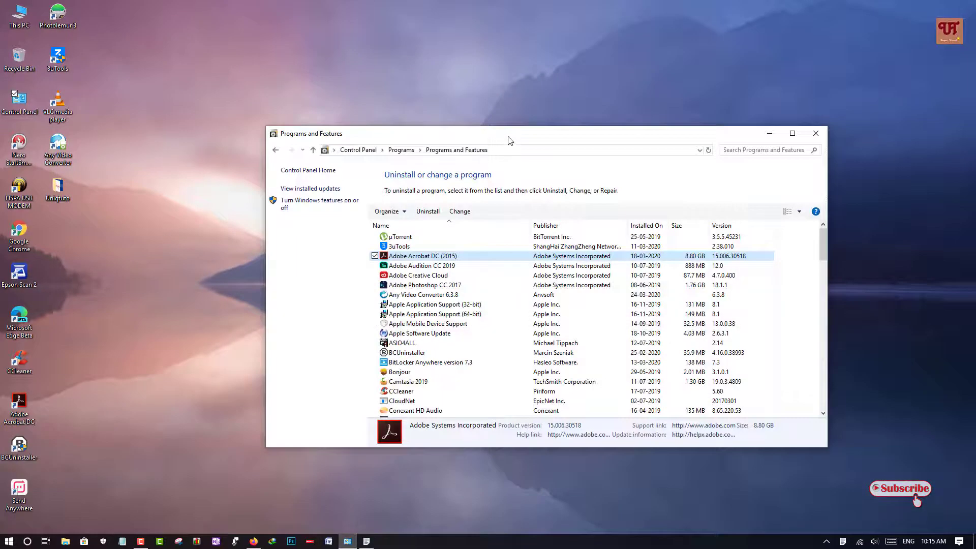
left_click_drag(510, 140, 234, 138)
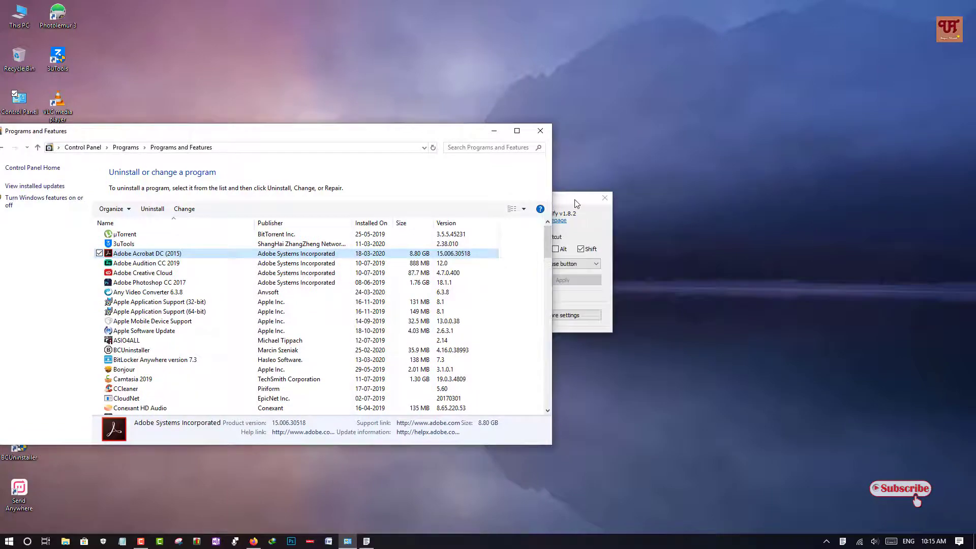
left_click_drag(577, 204, 826, 198)
left_click_drag(450, 136, 643, 173)
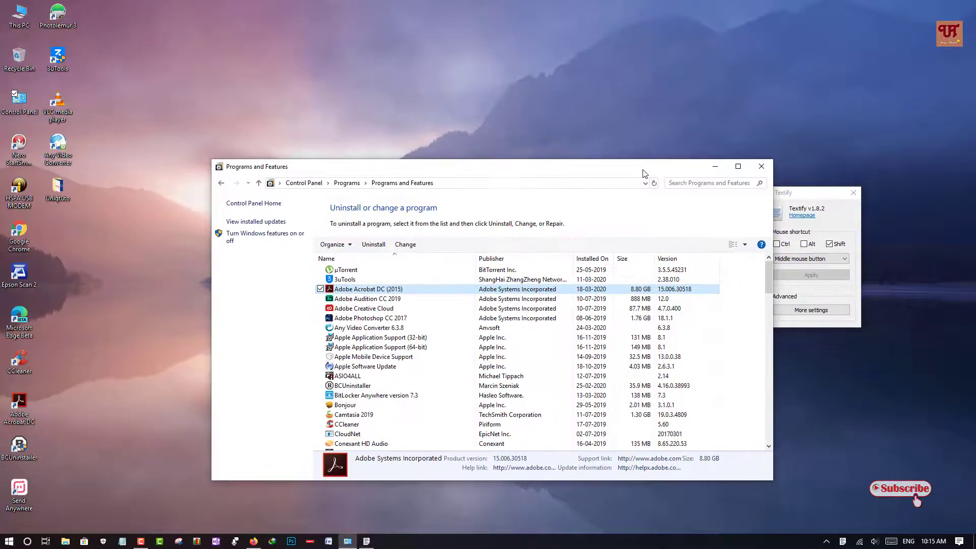
left_click_drag(442, 172, 403, 139)
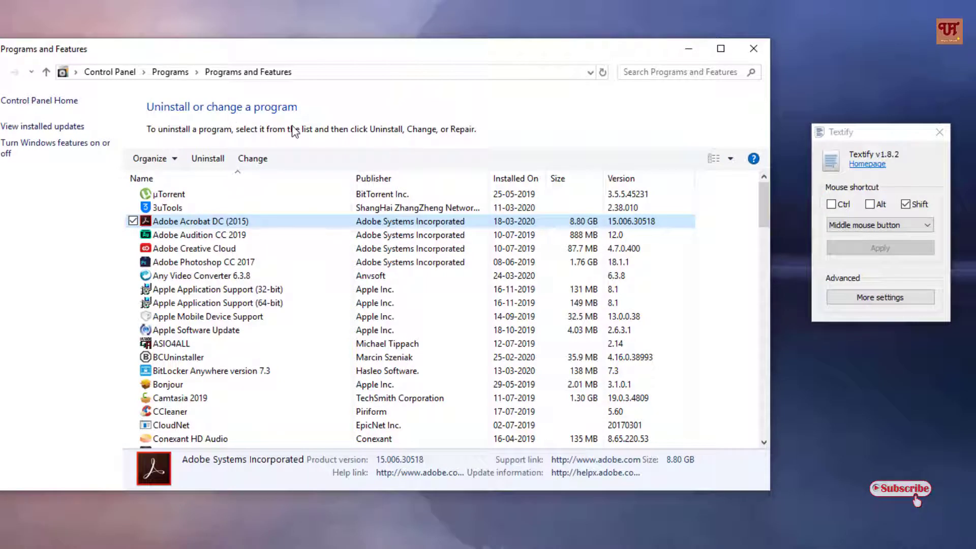
left_click_drag(897, 138, 890, 73)
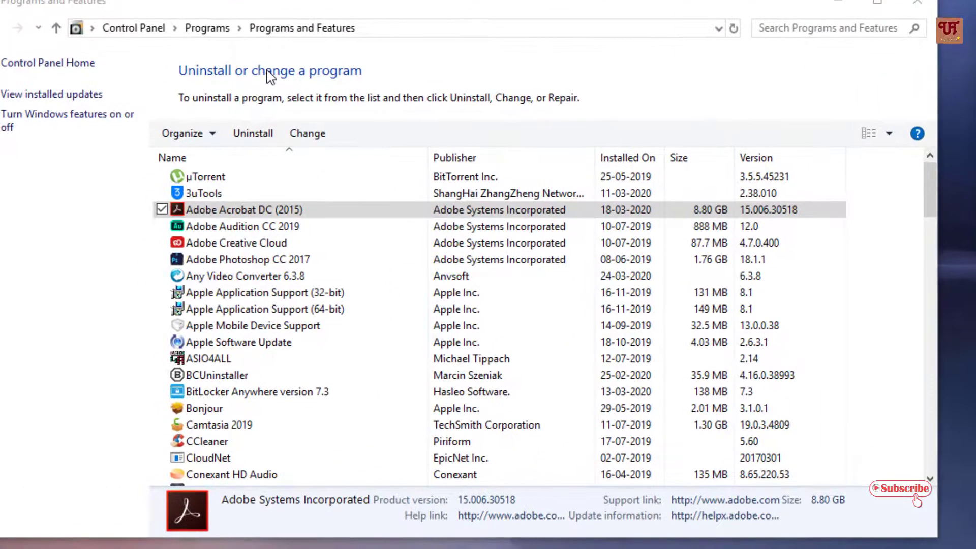
- Capture the 'Uninstall or change a program' heading with Shift+middle-click and copy it
middle_click(267, 71)
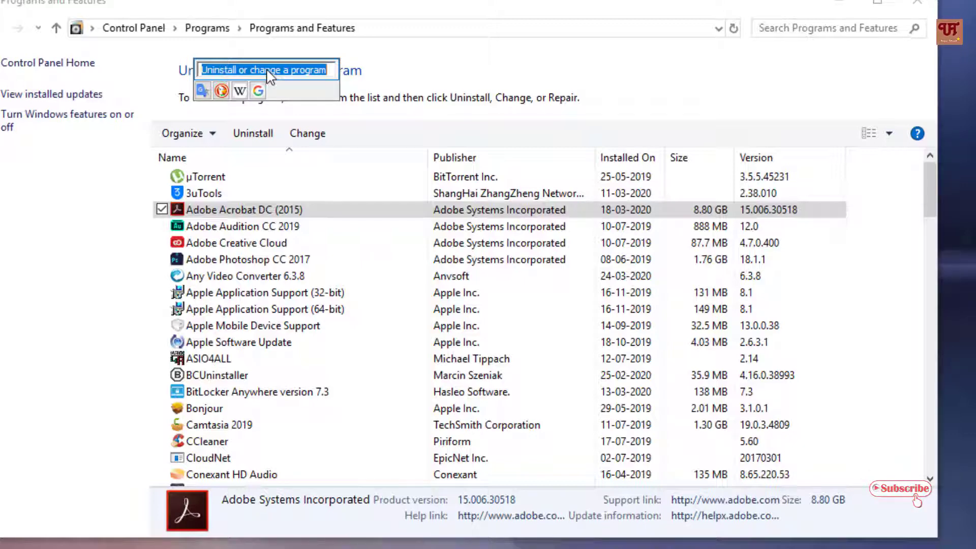
right_click(270, 76)
left_click(258, 128)
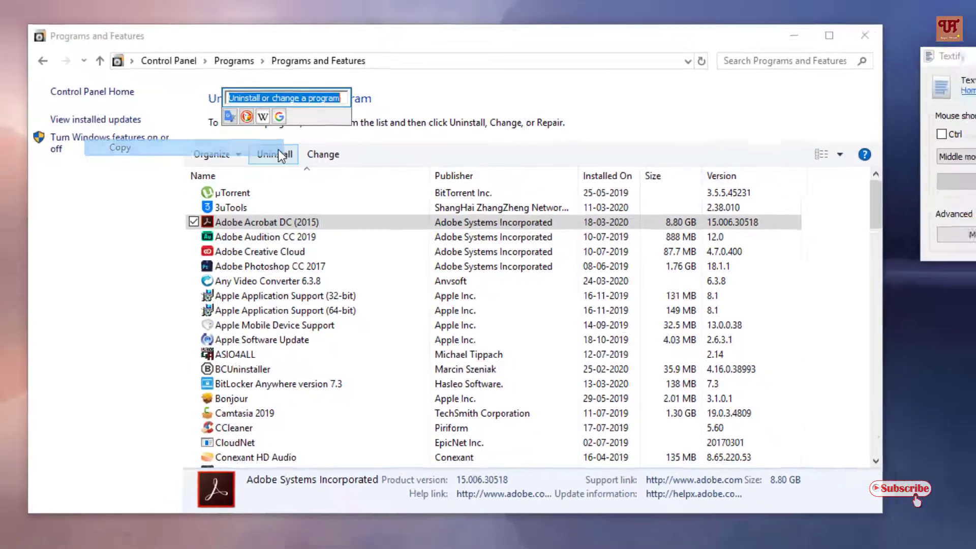
- Paste the copied heading into an empty Notepad note, then minimize Notepad
left_click(122, 541)
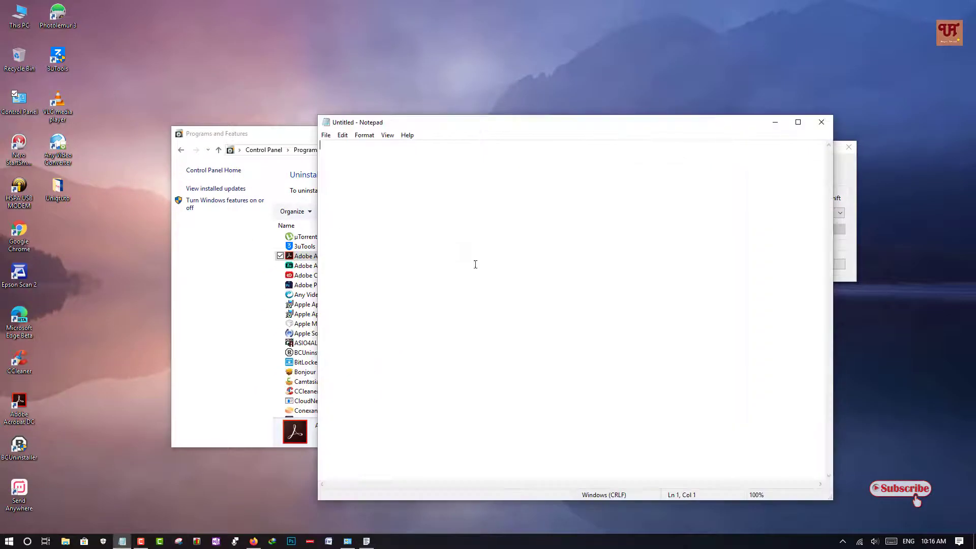
right_click(331, 189)
left_click(445, 234)
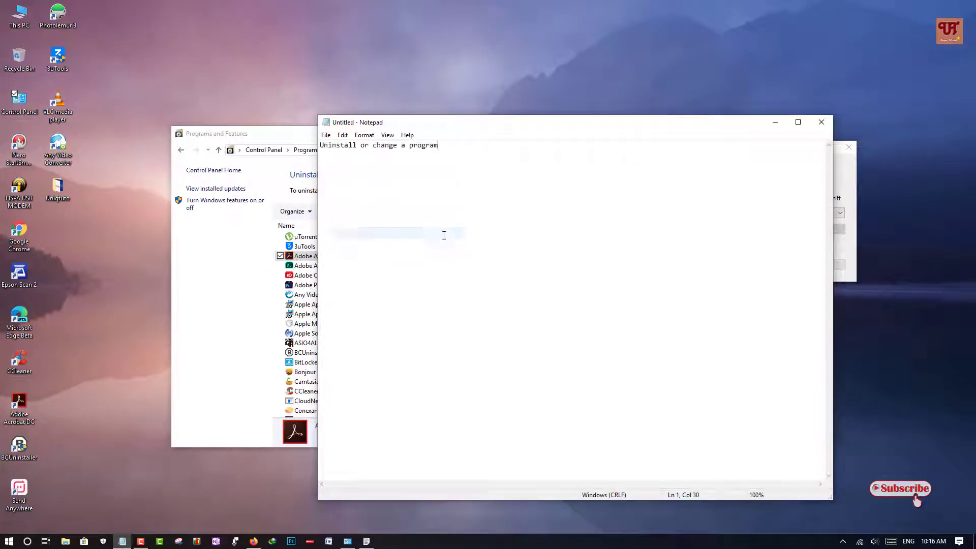
left_click_drag(635, 127, 548, 204)
left_click(688, 200)
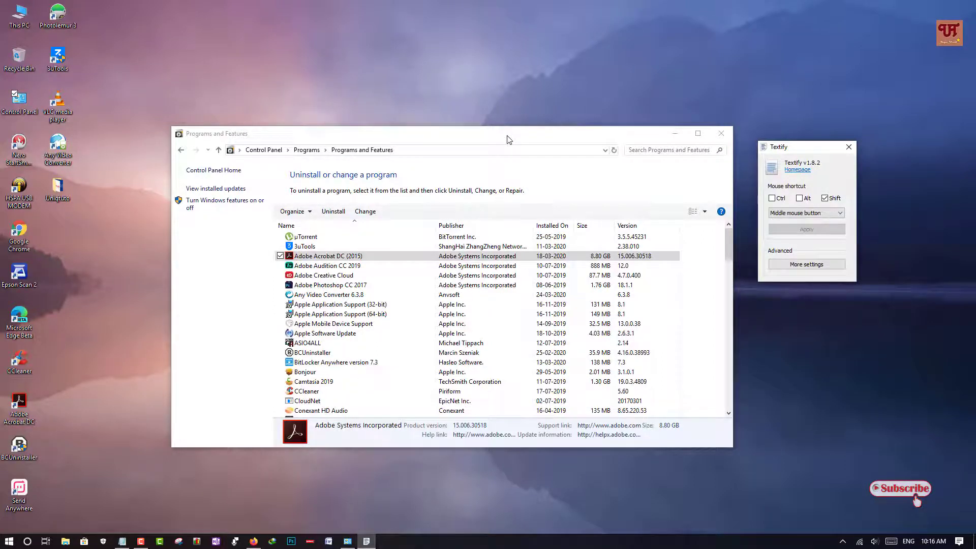
- Bring each window forward, then close Programs and Features and the Textify settings window
left_click_drag(509, 139, 517, 132)
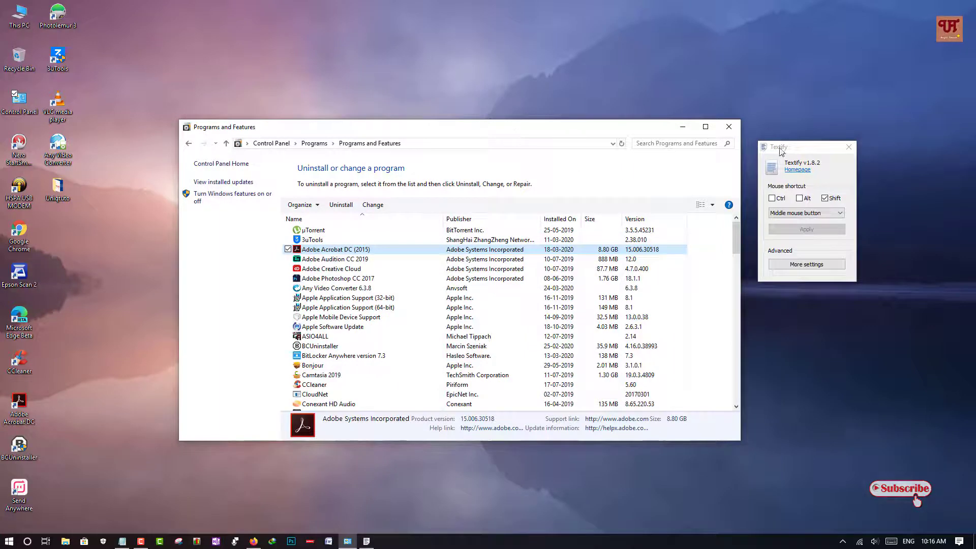
left_click_drag(781, 152, 781, 131)
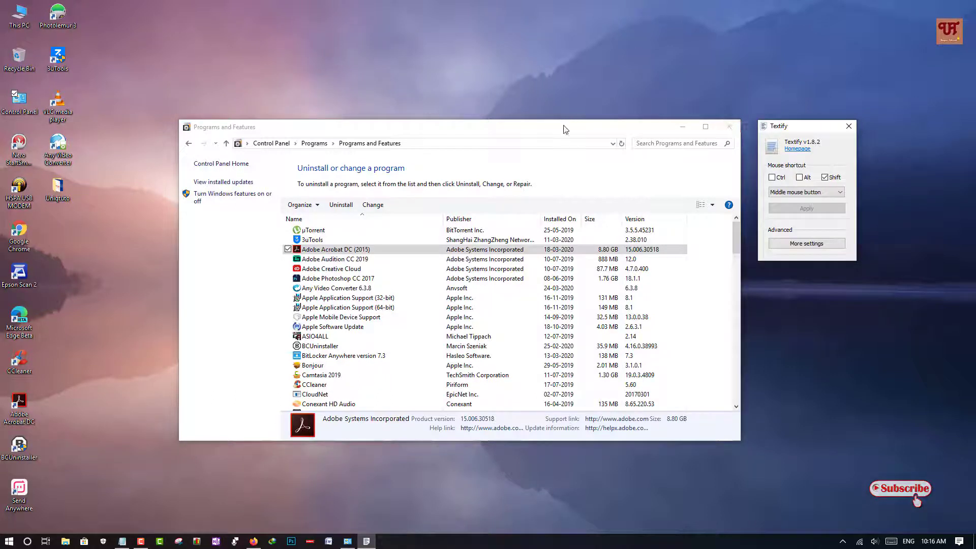
left_click_drag(564, 129, 555, 104)
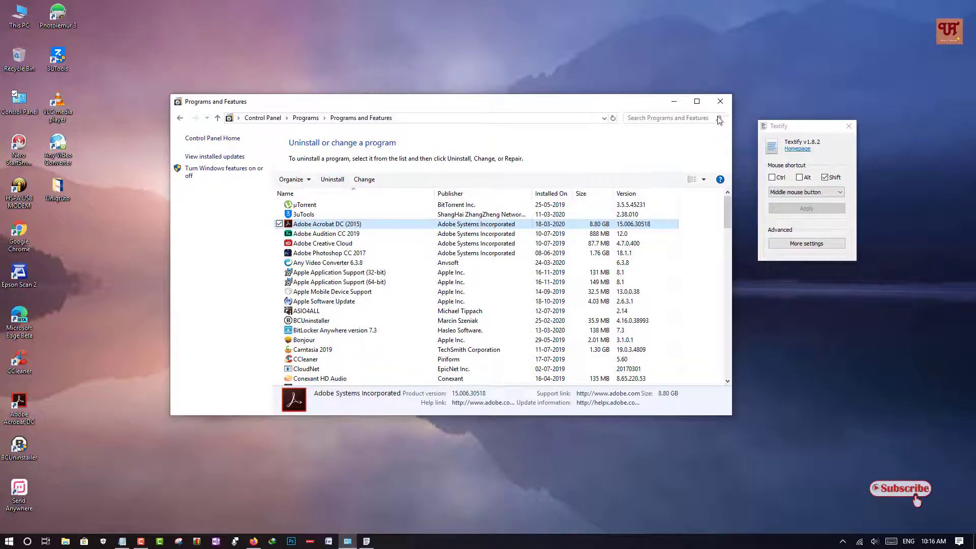
left_click(724, 100)
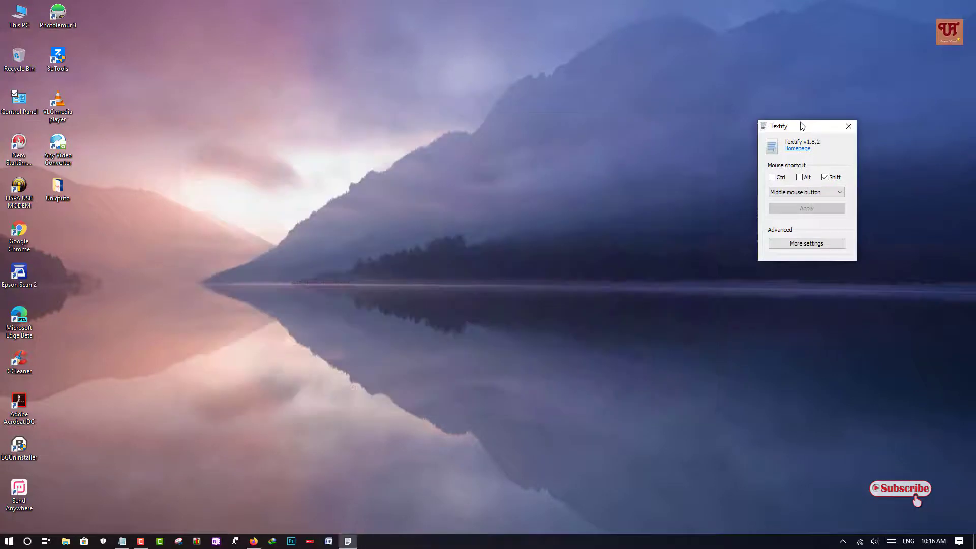
left_click(848, 126)
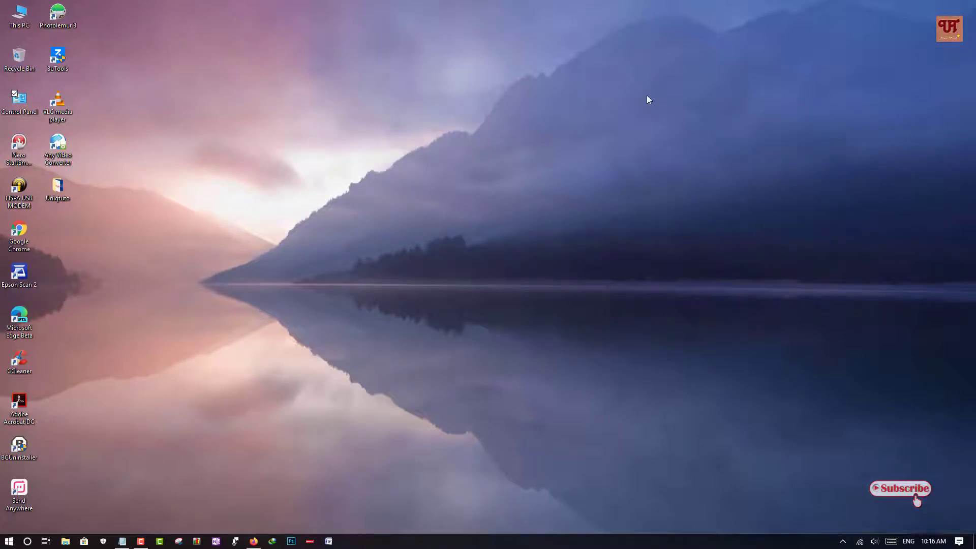